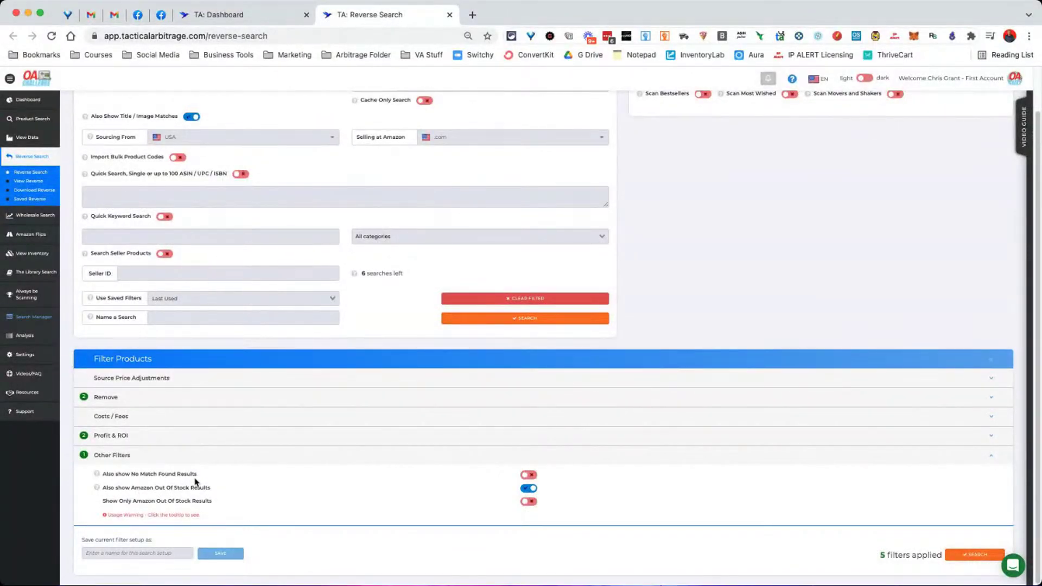
Turn on the Also show No Match Found Results filter for the reverse search.
left_click_drag(198, 474, 102, 473)
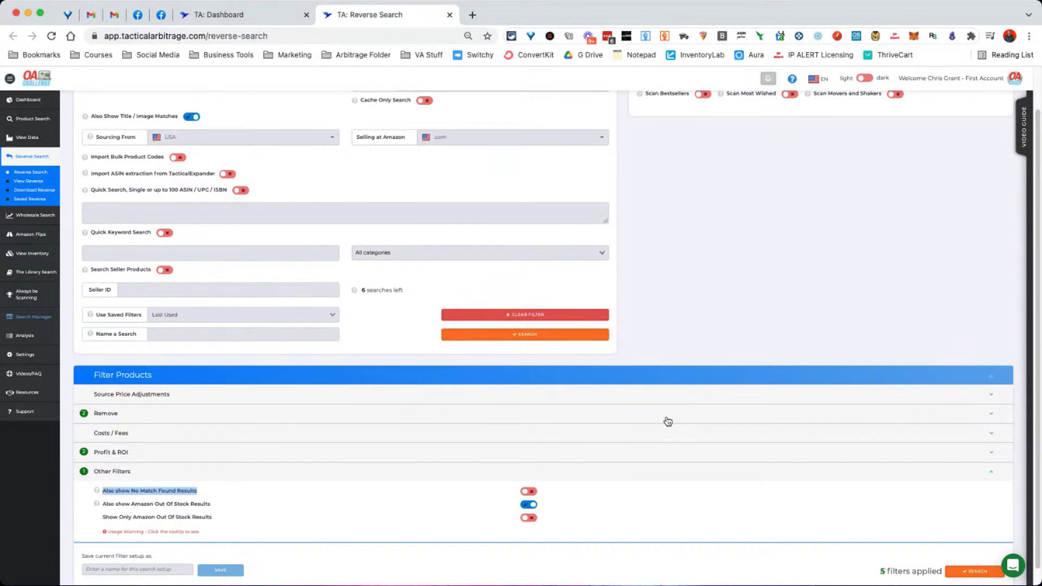
left_click(526, 493)
Find the queued reverse search "Action Figures - Also Show No Match Found" in the Search Manager and open its data.
left_click(39, 318)
scroll(348, 293, "down", 20)
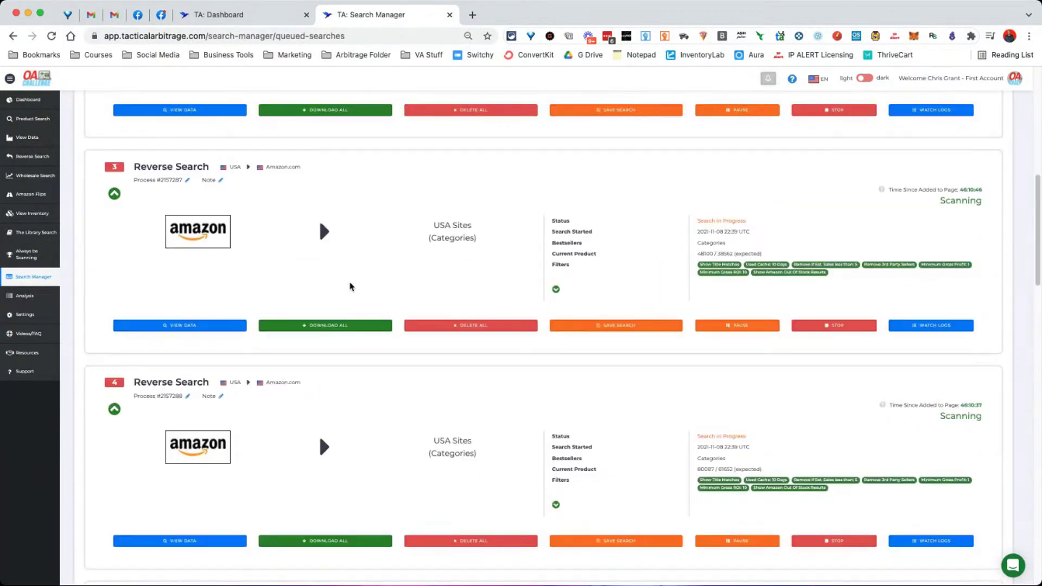
scroll(397, 313, "down", 5)
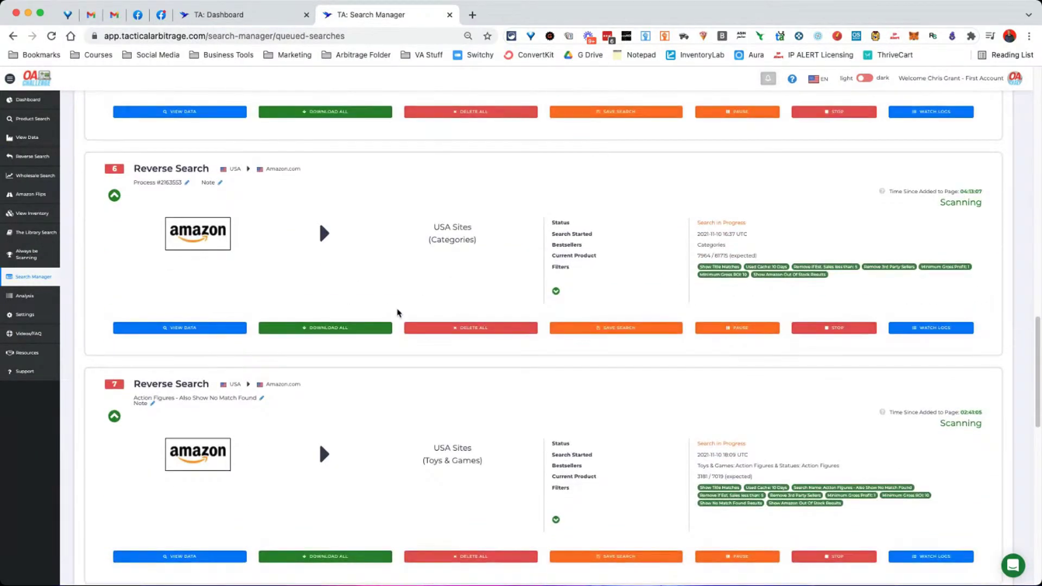
scroll(397, 313, "down", 4)
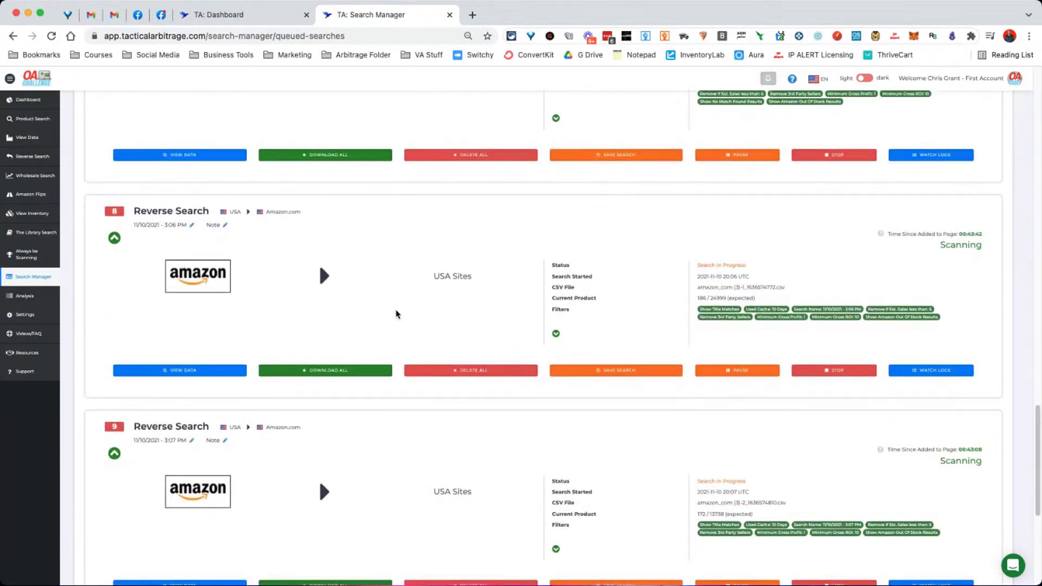
scroll(397, 313, "down", 6)
scroll(467, 365, "up", 3)
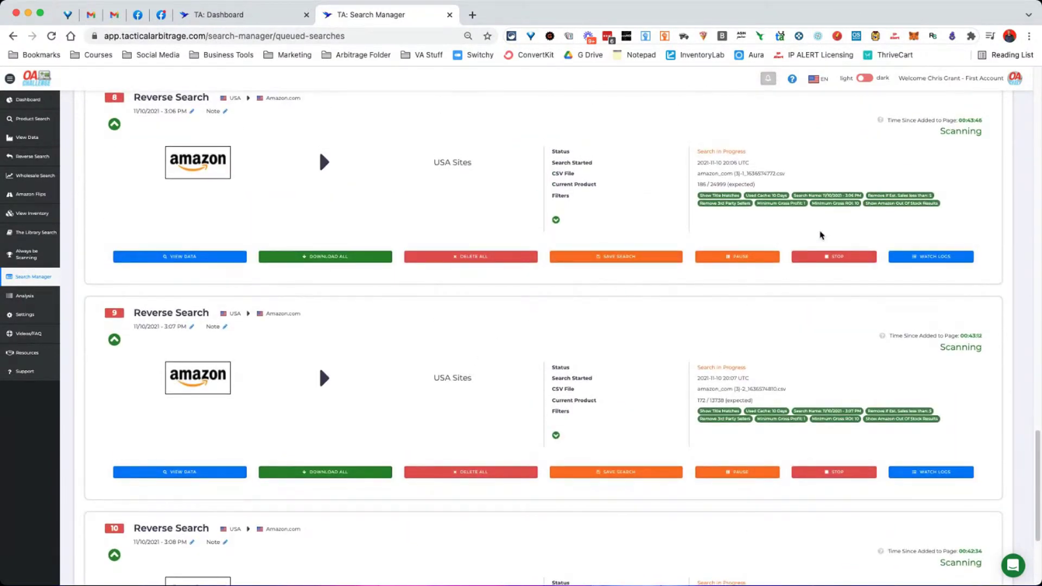
scroll(725, 241, "up", 1)
scroll(722, 244, "up", 3)
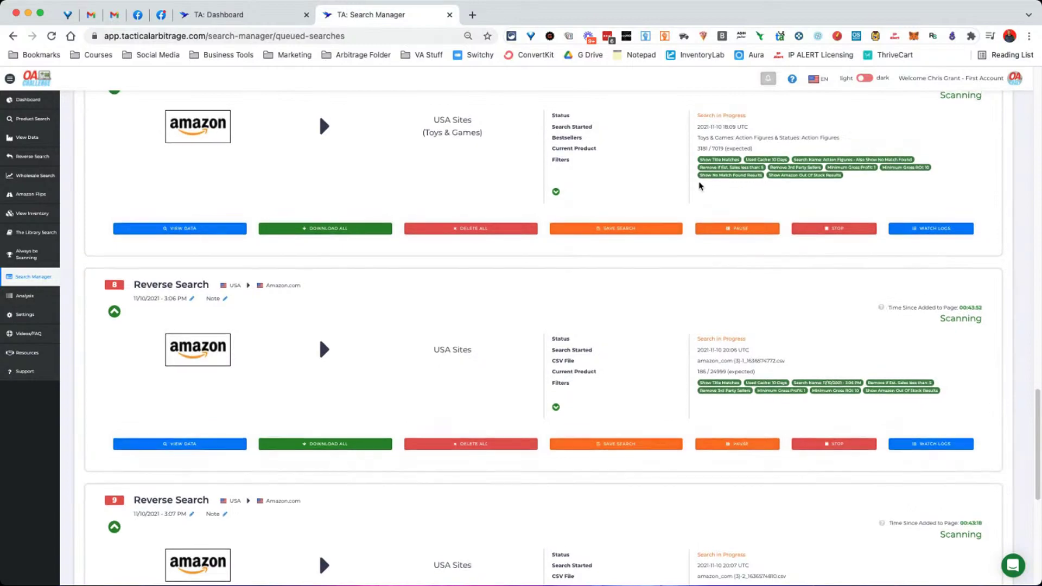
scroll(700, 187, "up", 1)
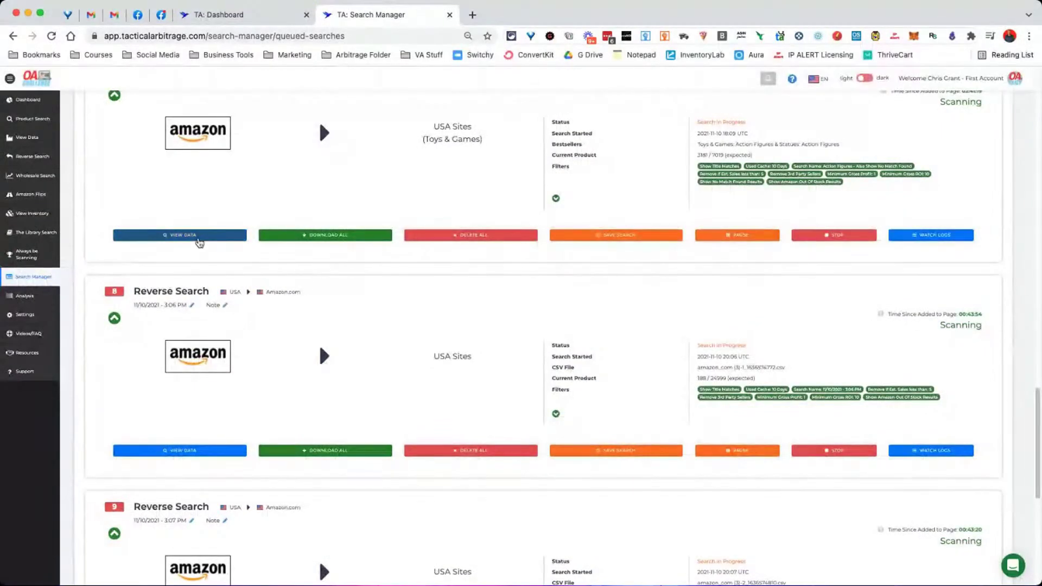
left_click(198, 237)
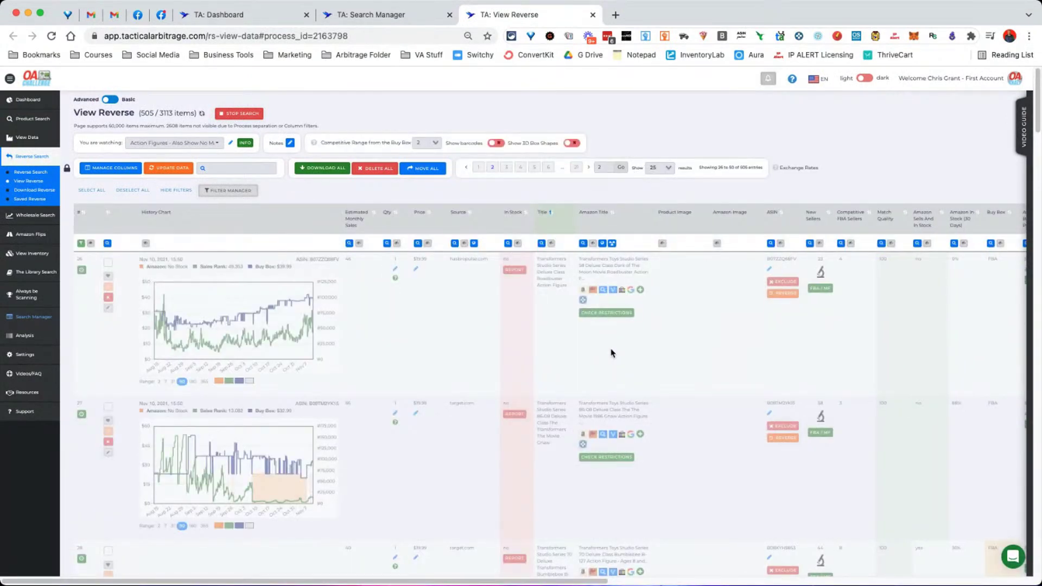
Browse the action figure results and sort them by source title.
scroll(612, 353, "down", 3)
scroll(612, 353, "down", 10)
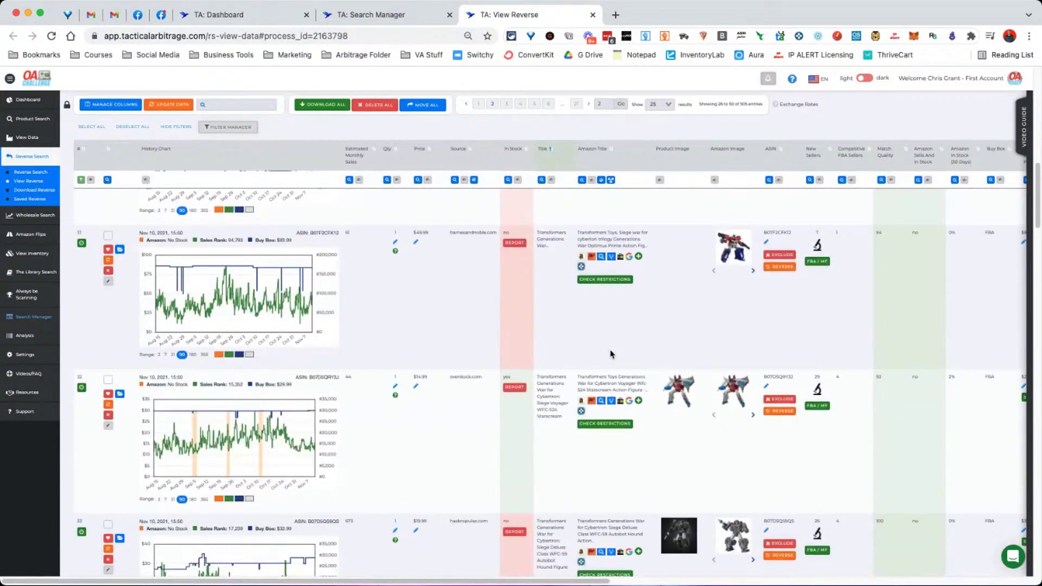
scroll(611, 354, "down", 15)
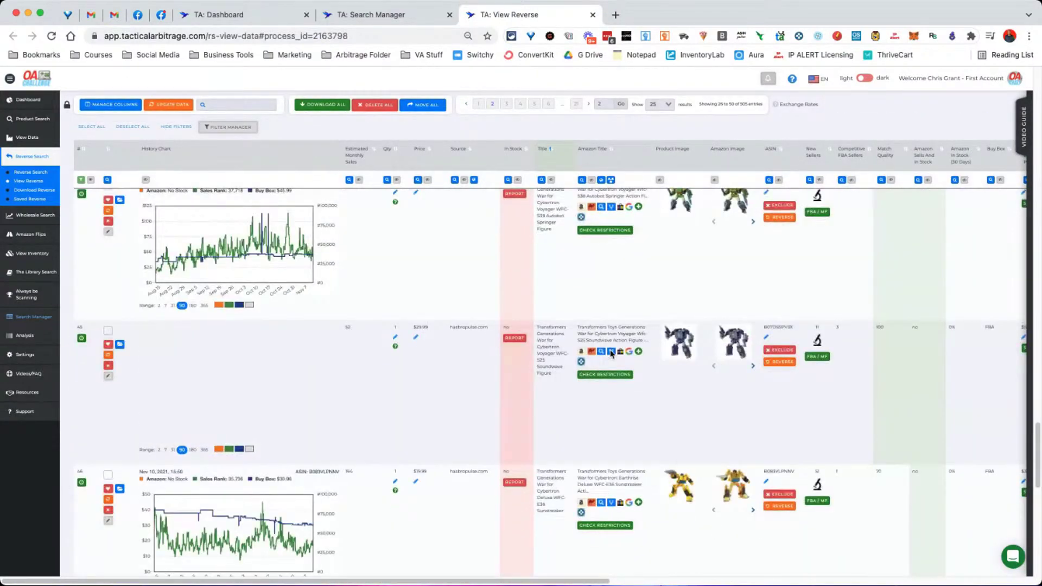
scroll(612, 354, "up", 20)
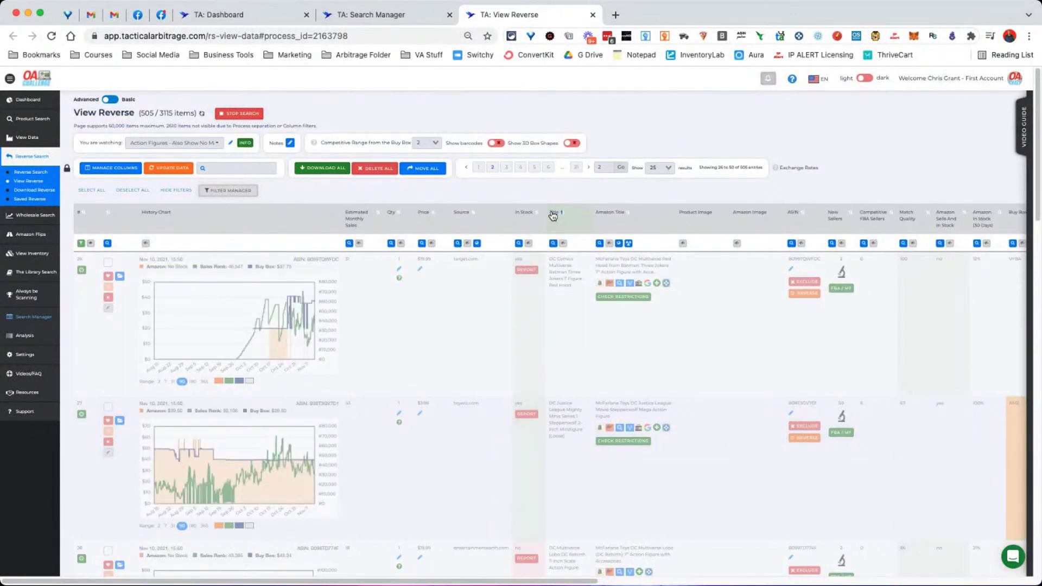
left_click(553, 213)
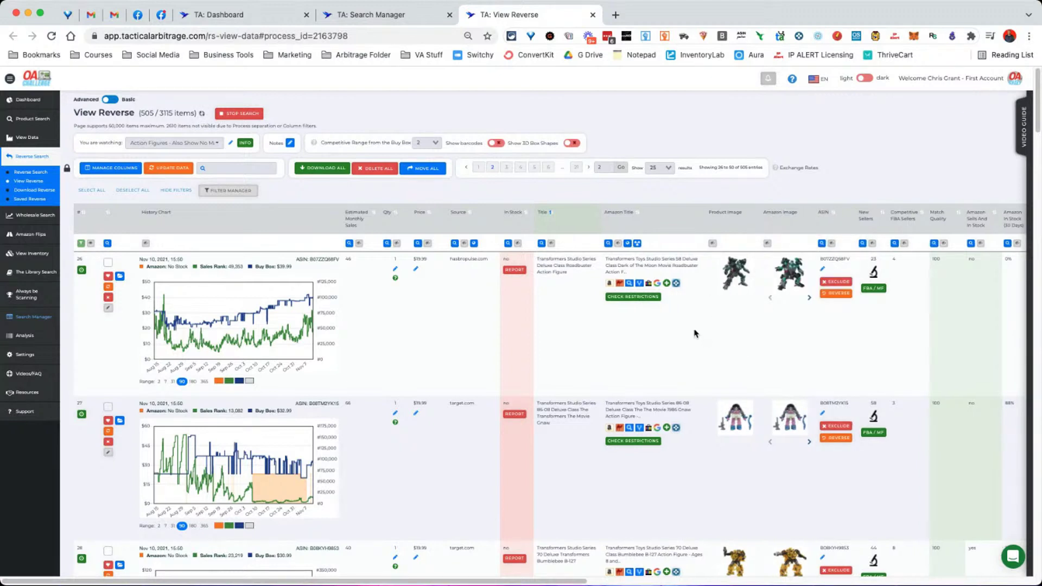
Look up the Transformers Studio Series Roadbuster on Google Shopping by its UPC, review the offers, and close the results.
mouse_move(793, 279)
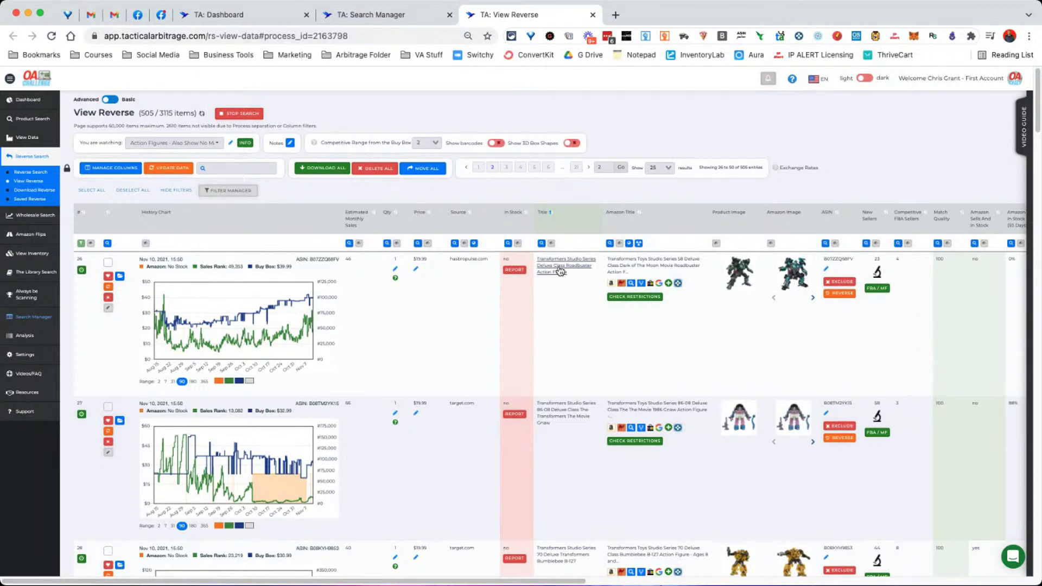
mouse_move(744, 281)
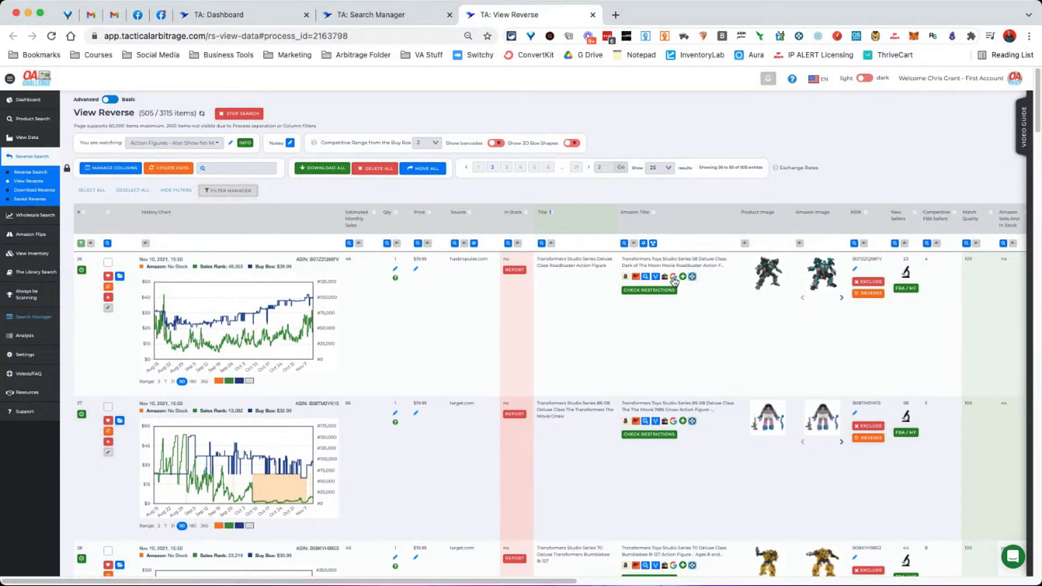
left_click(673, 277)
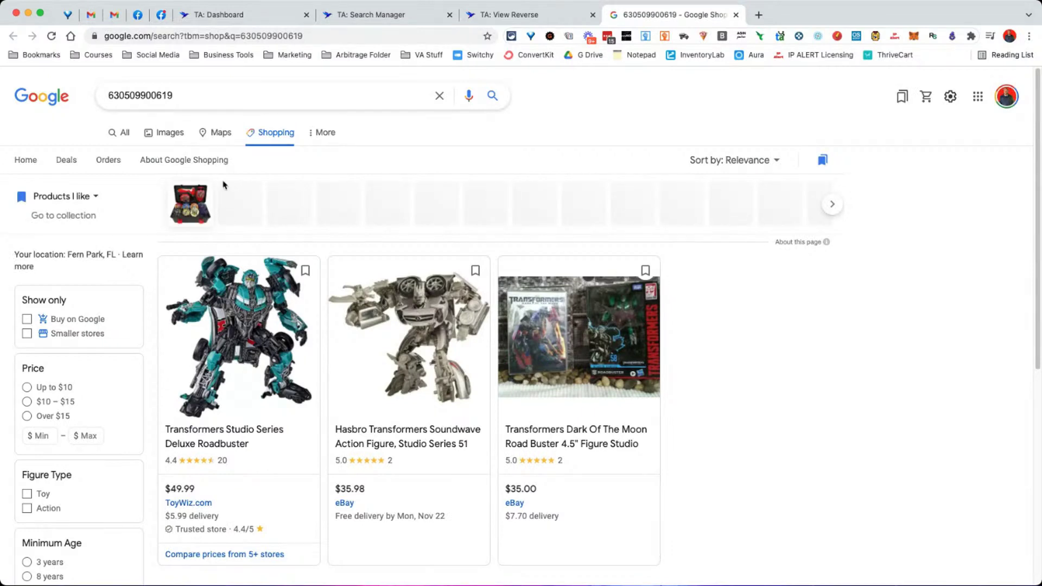
scroll(407, 357, "down", 1)
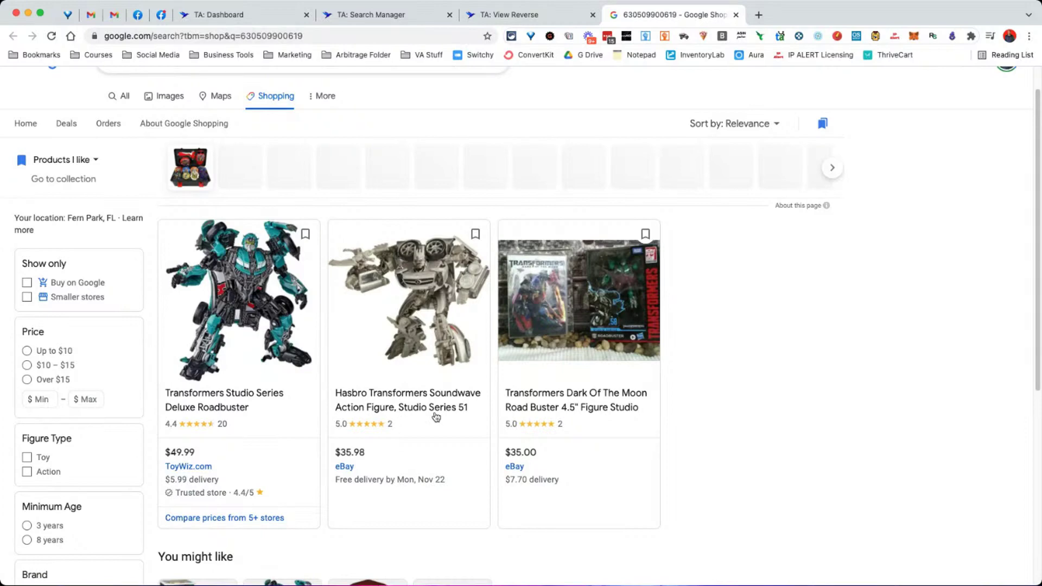
scroll(436, 416, "down", 3)
scroll(436, 417, "down", 6)
scroll(556, 189, "up", 10)
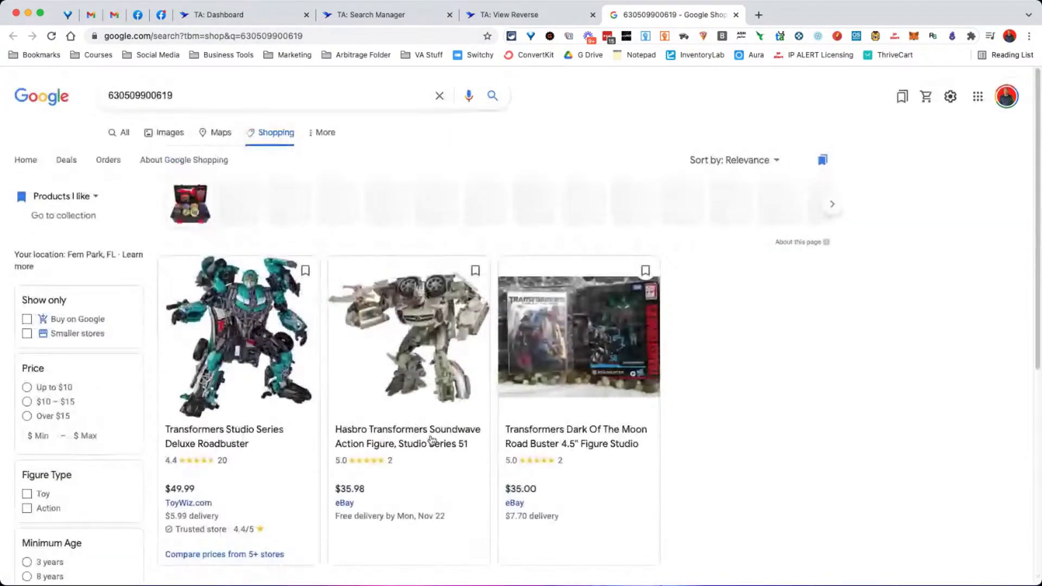
left_click(736, 15)
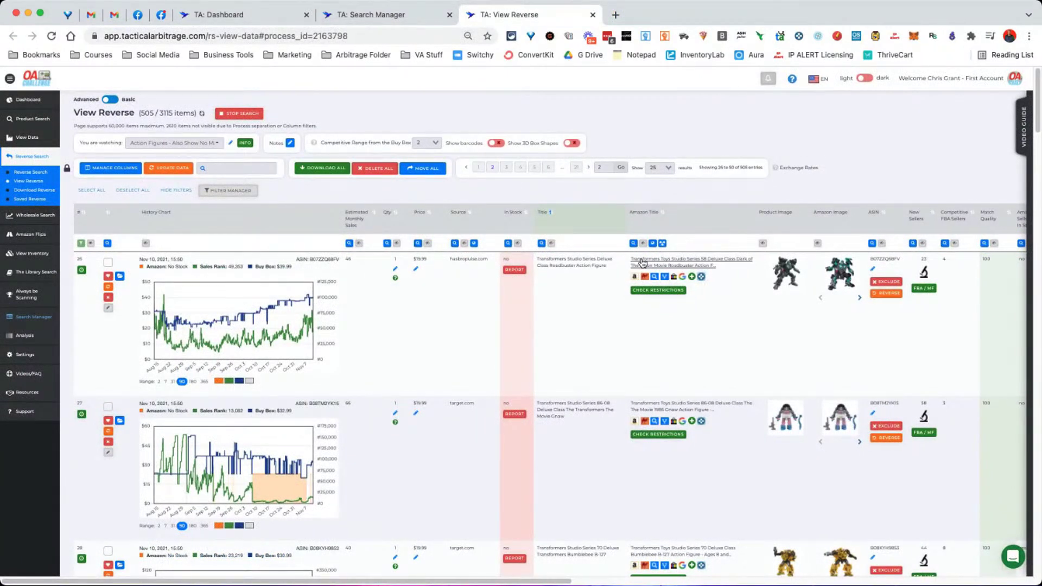
Search Google for the Roadbuster's full Amazon title from the results table and close the search results.
triple_click(642, 262)
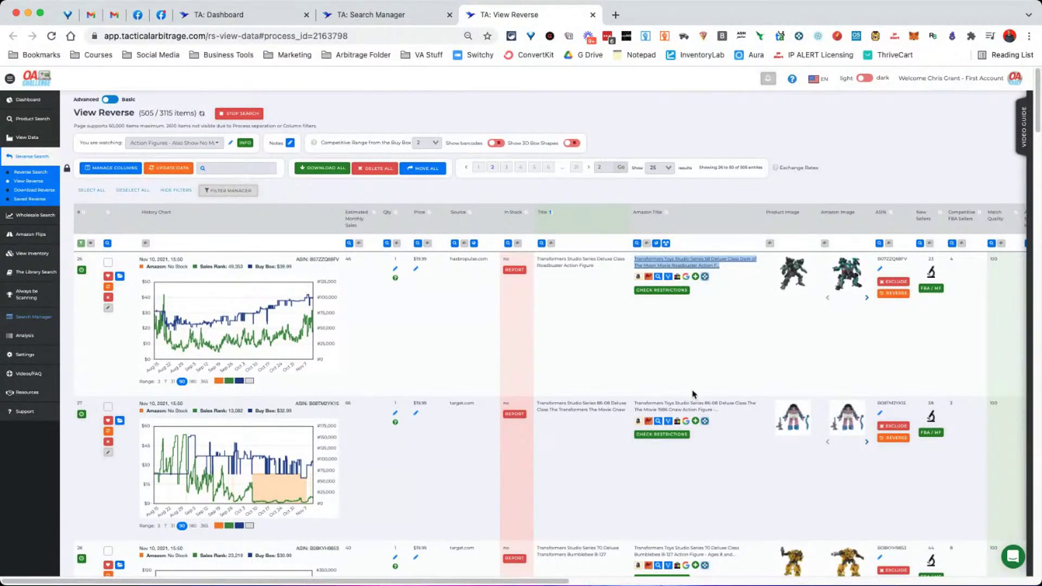
key("super+shift+l")
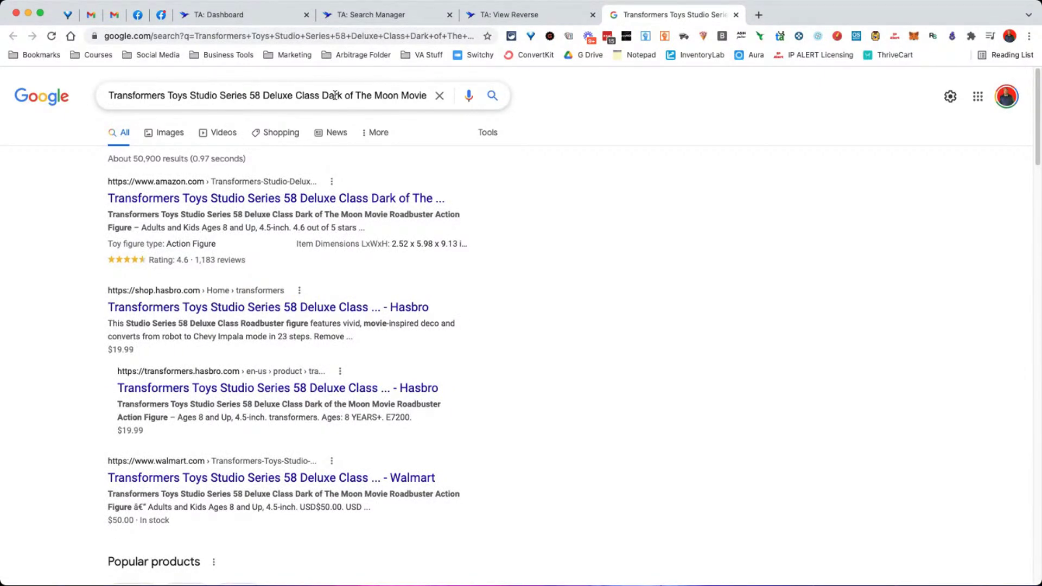
left_click(736, 14)
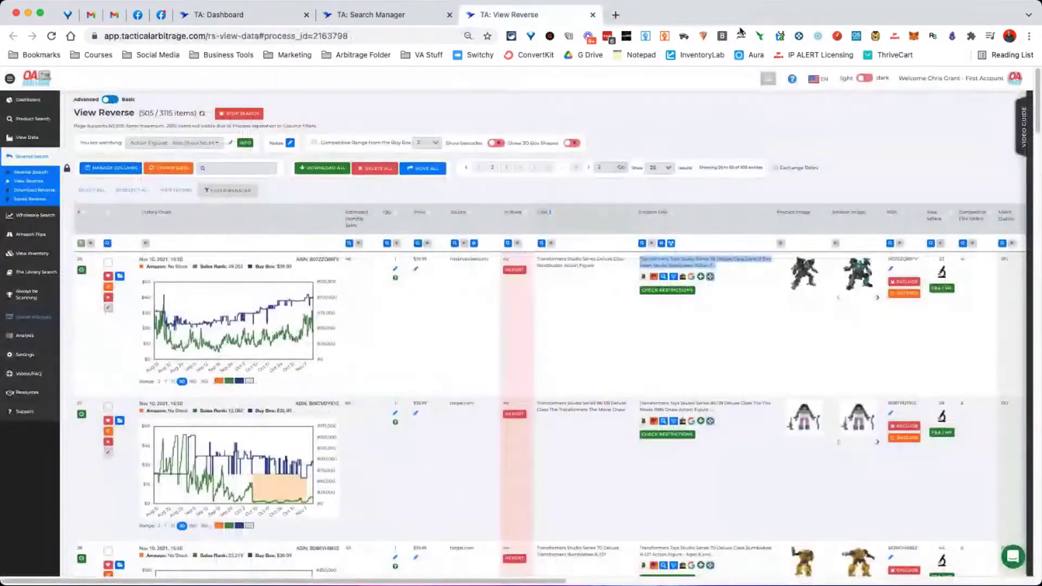
Run a Google image search on the Roadbuster's Amazon image and review the stores with matching images.
mouse_move(855, 286)
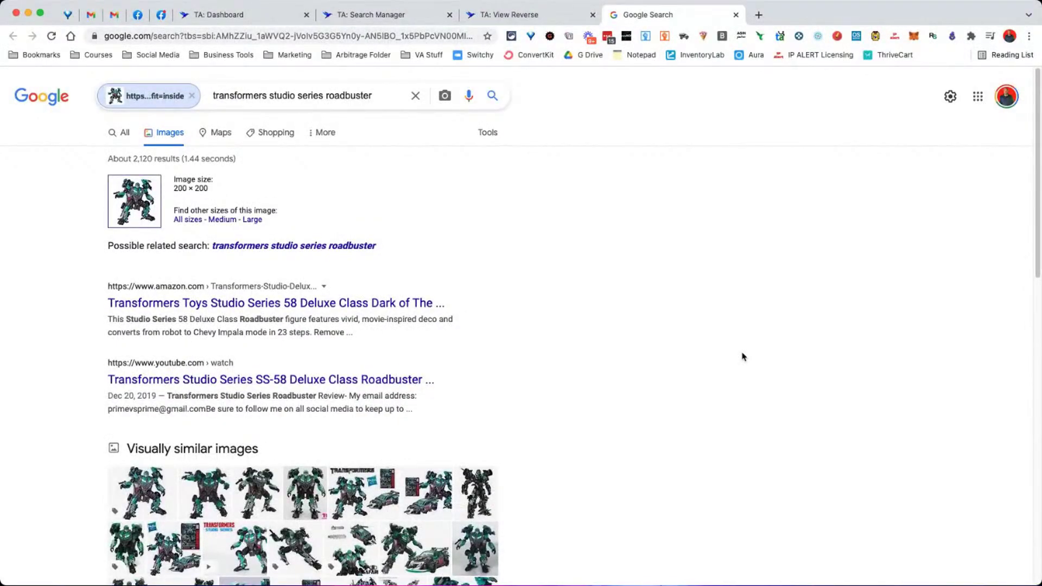
scroll(537, 324, "down", 5)
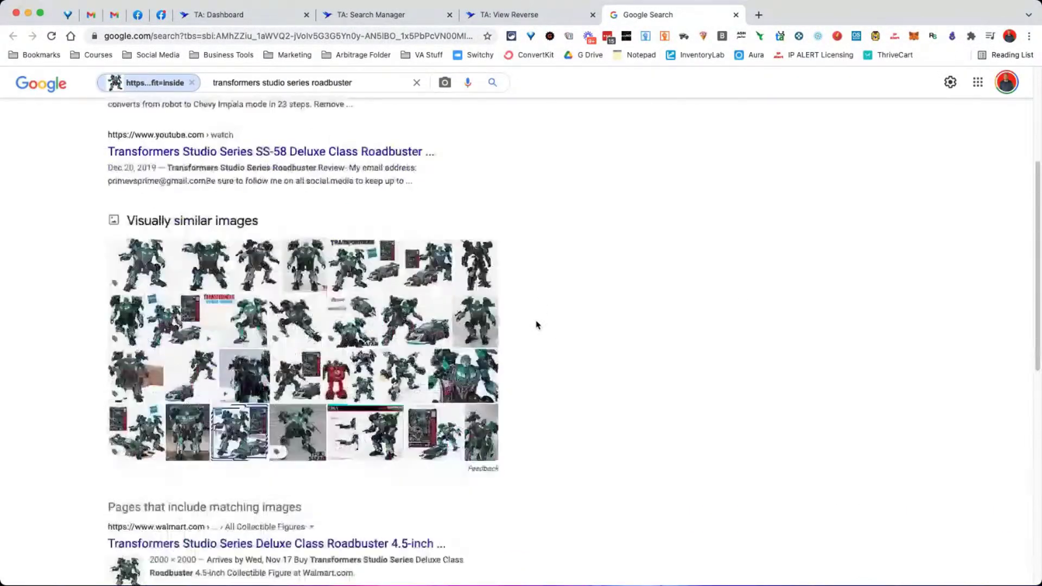
scroll(537, 324, "down", 5)
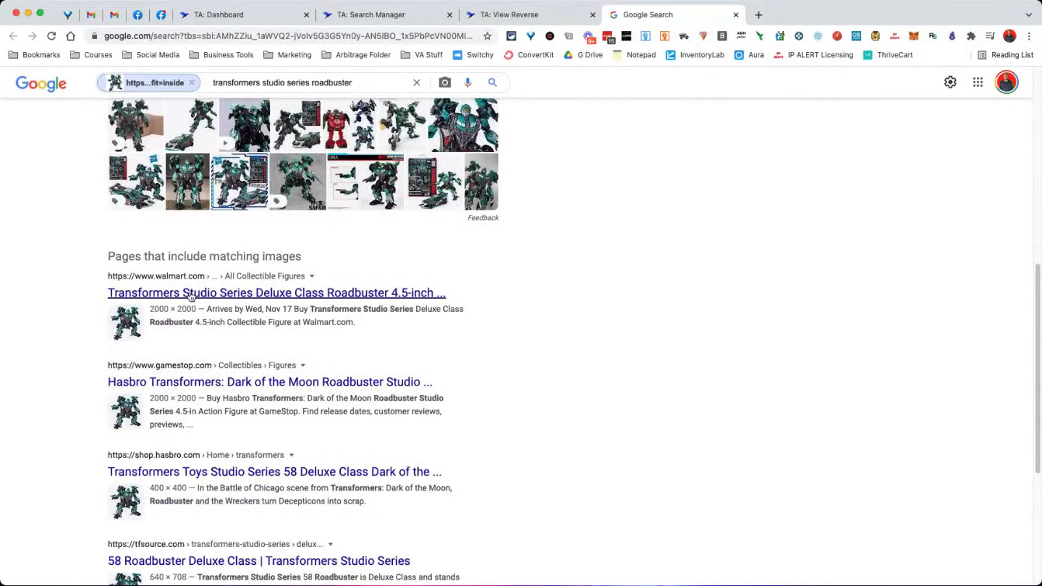
scroll(204, 398, "down", 2)
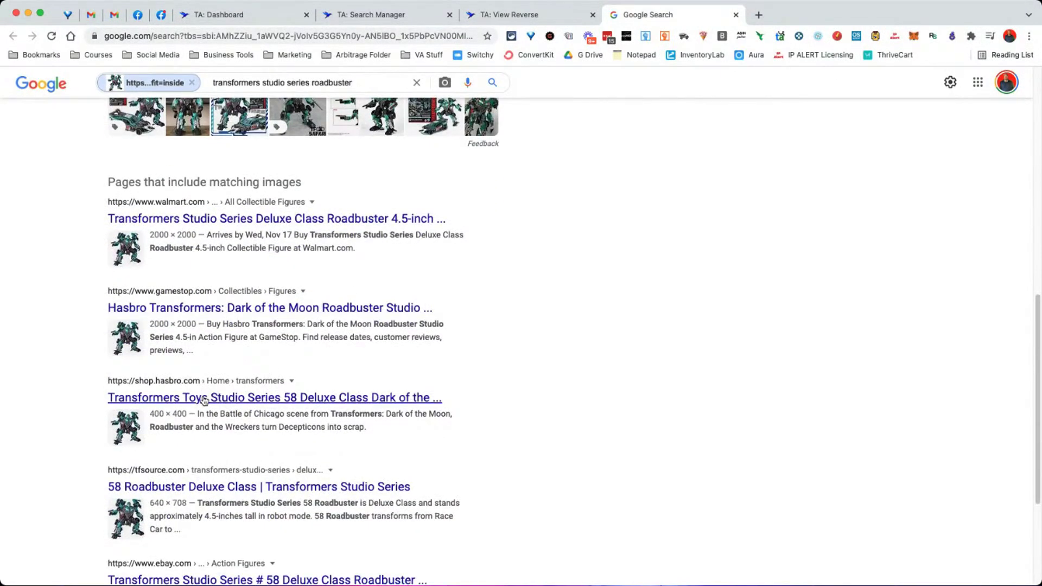
scroll(204, 400, "down", 3)
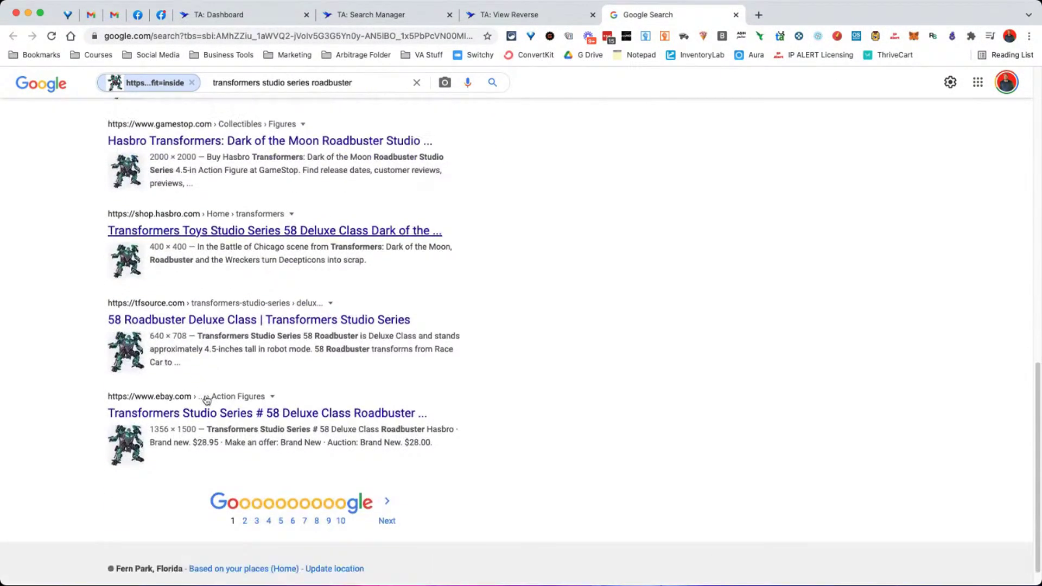
scroll(326, 384, "up", 5)
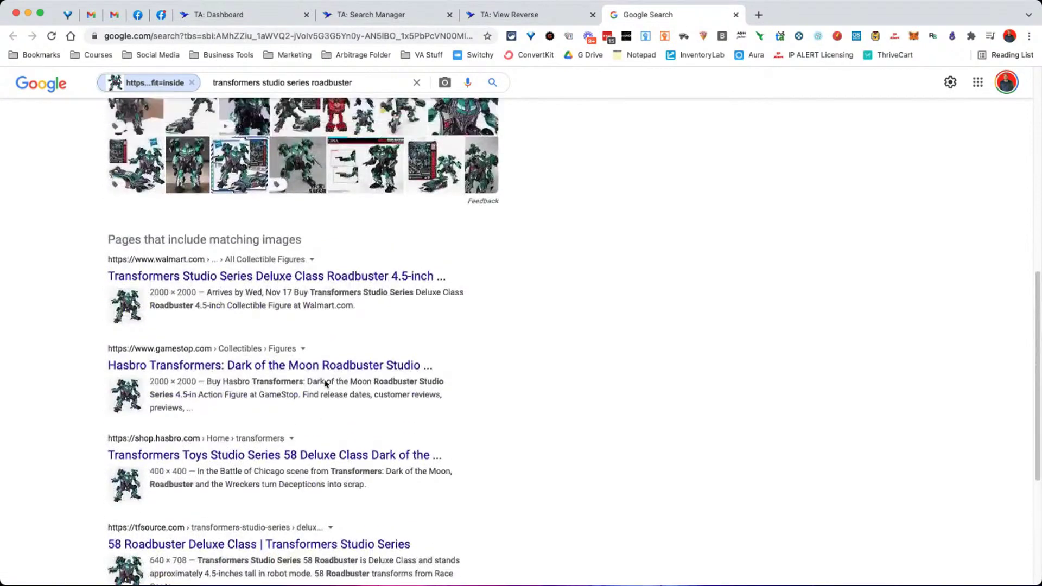
scroll(325, 384, "up", 5)
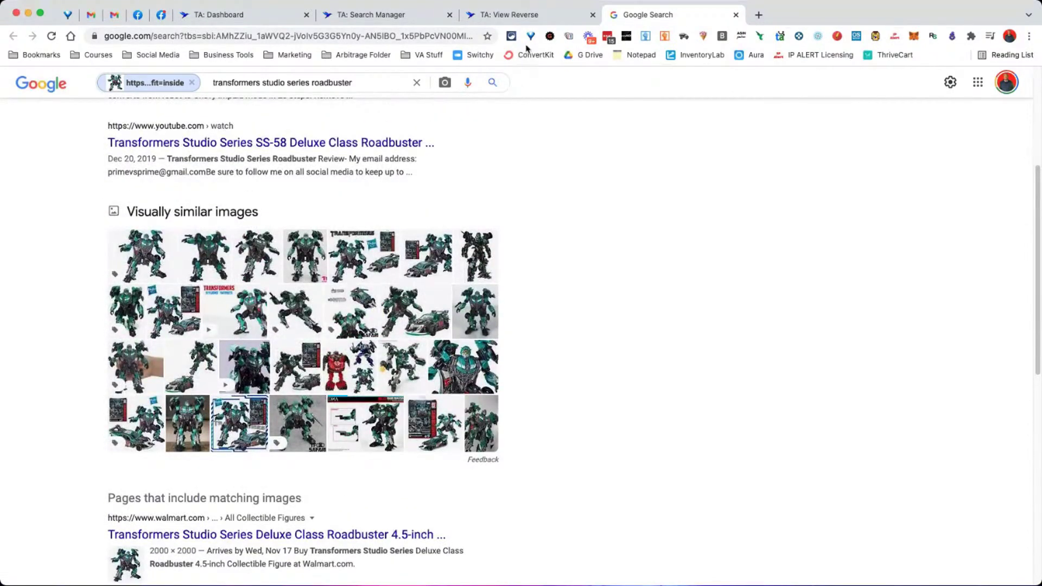
Return to the reverse search results and open the Roadbuster's Amazon listing.
left_click(529, 16)
left_click_drag(662, 259, 726, 264)
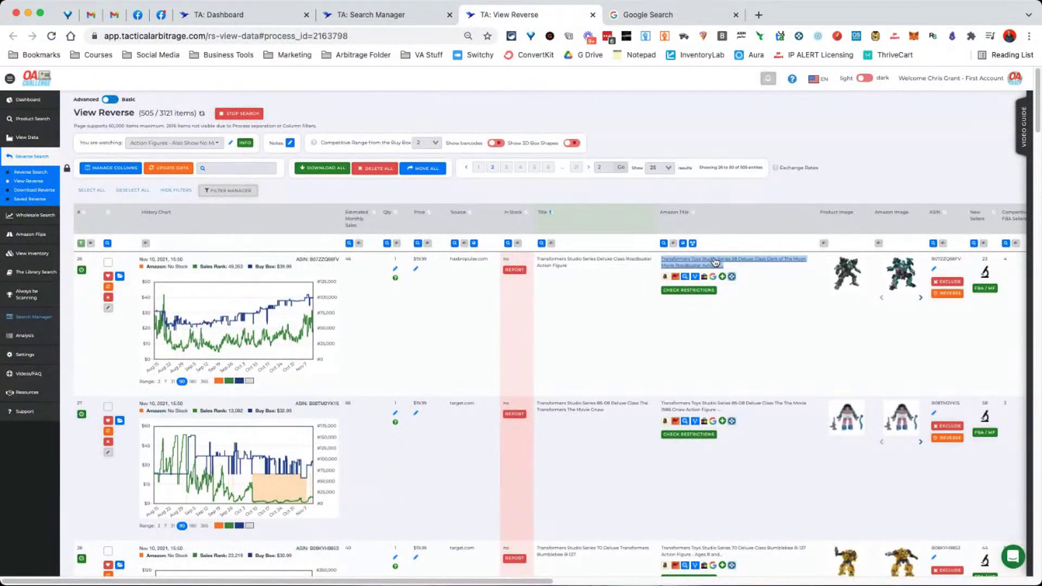
left_click(715, 263)
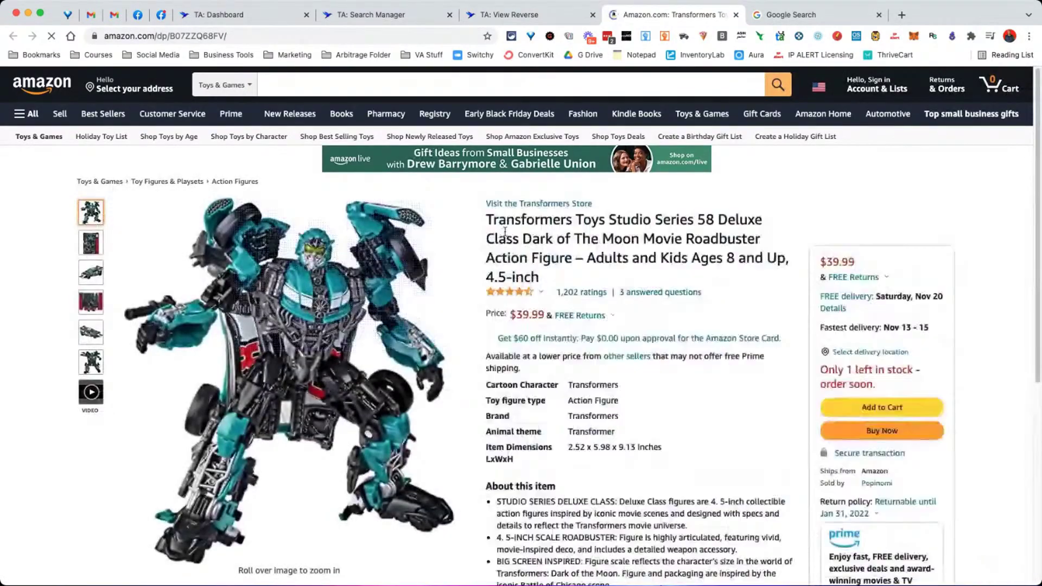
Search Google for the title text from the Amazon listing and open the Hasbro shop page for the Roadbuster figure.
left_click_drag(486, 220, 760, 275)
key("super+shift+l")
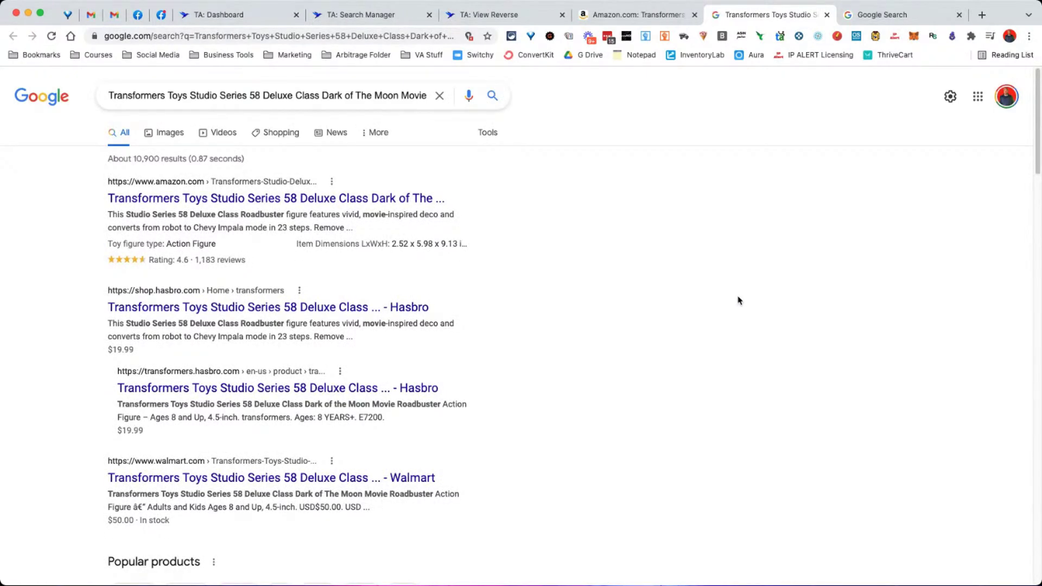
left_click(330, 314)
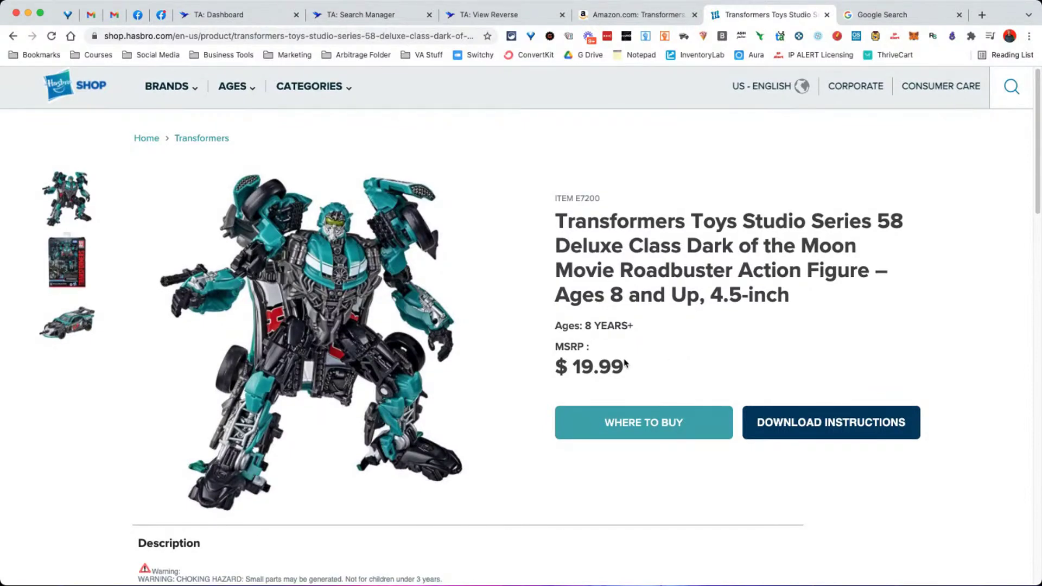
Compare the Roadbuster's Amazon price and sales data with its Hasbro shop page.
left_click(666, 24)
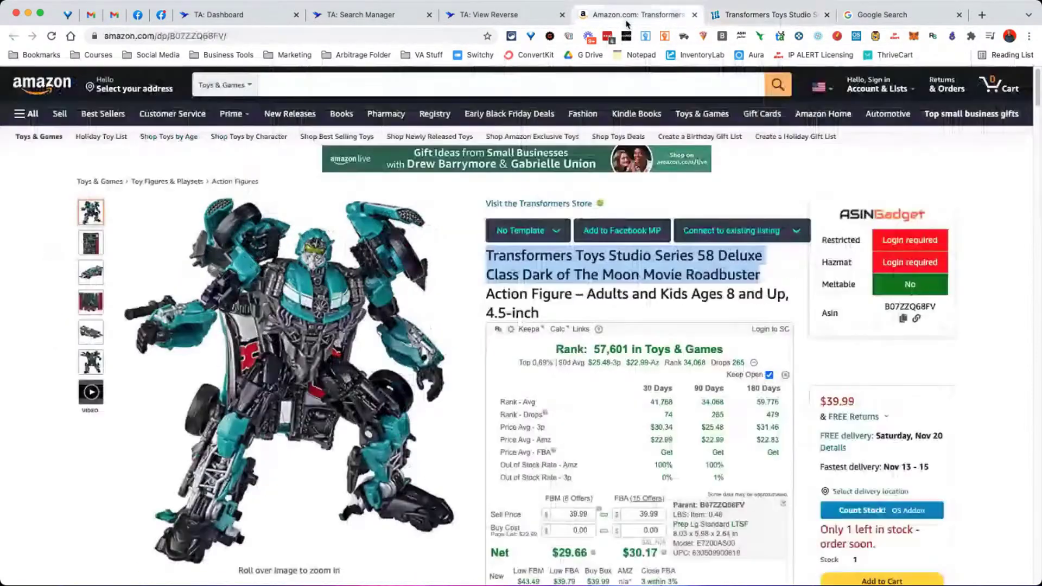
scroll(690, 321, "down", 2)
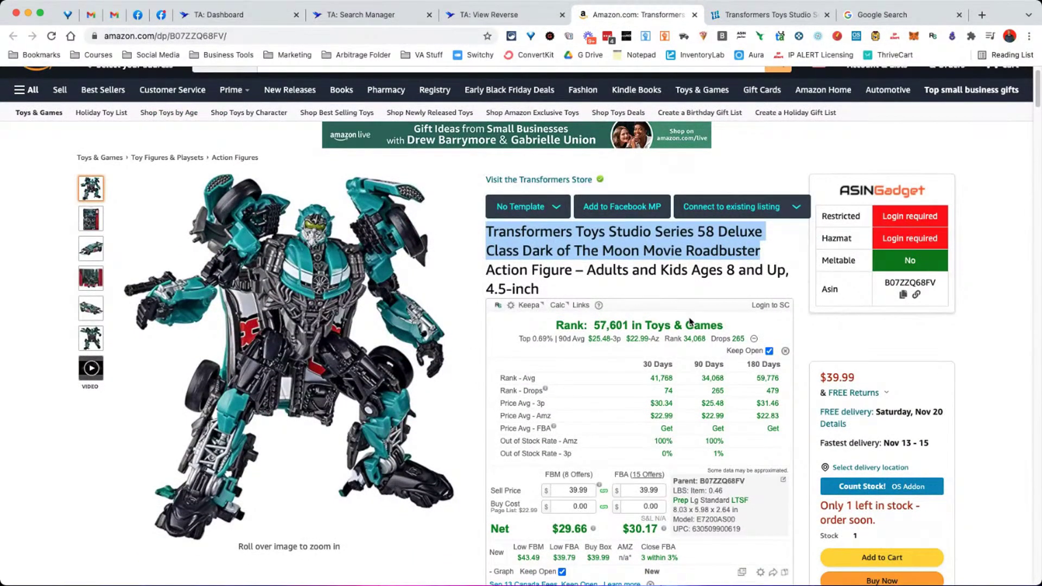
left_click(805, 22)
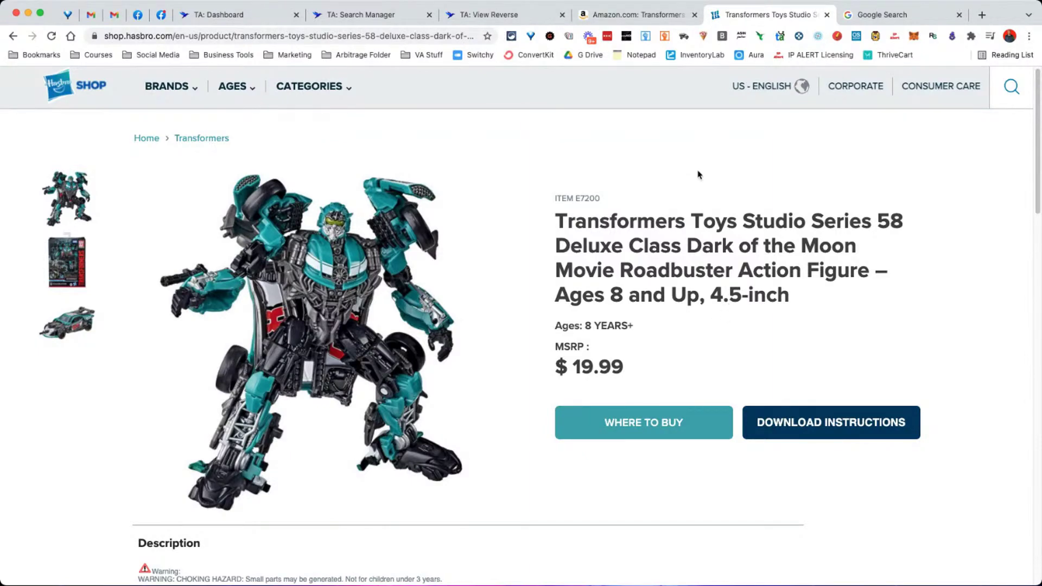
Return to the reverse search results, close the product, Google and results pages, and go back to the Search Manager.
left_click(540, 16)
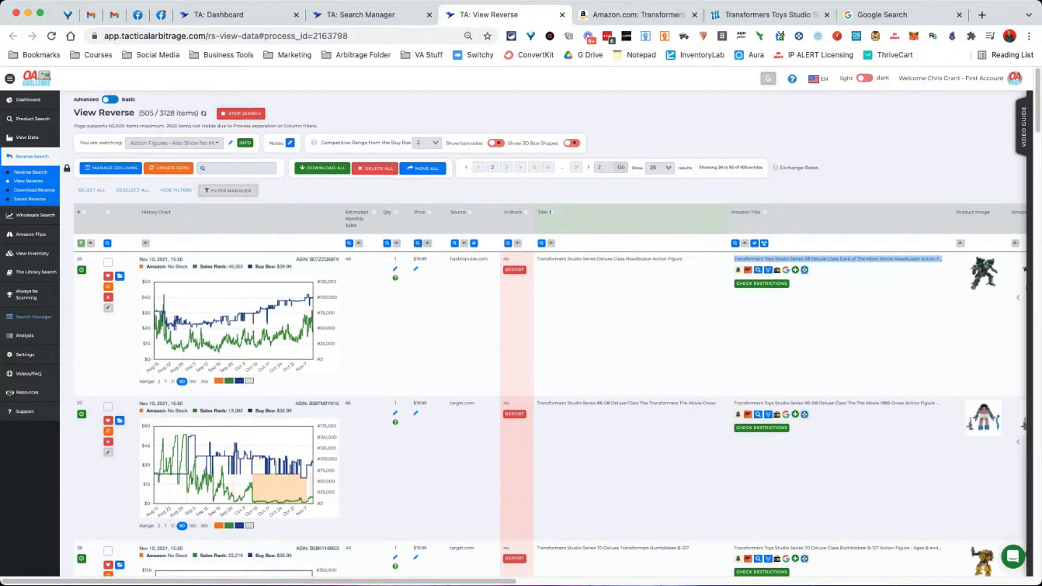
left_click(695, 15)
left_click(695, 15)
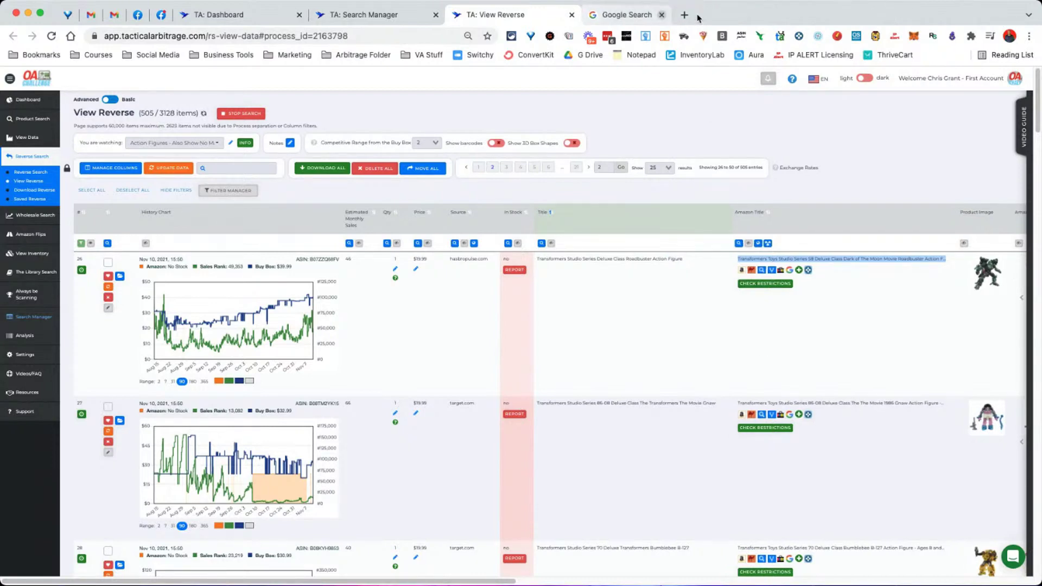
left_click(662, 15)
left_click(590, 15)
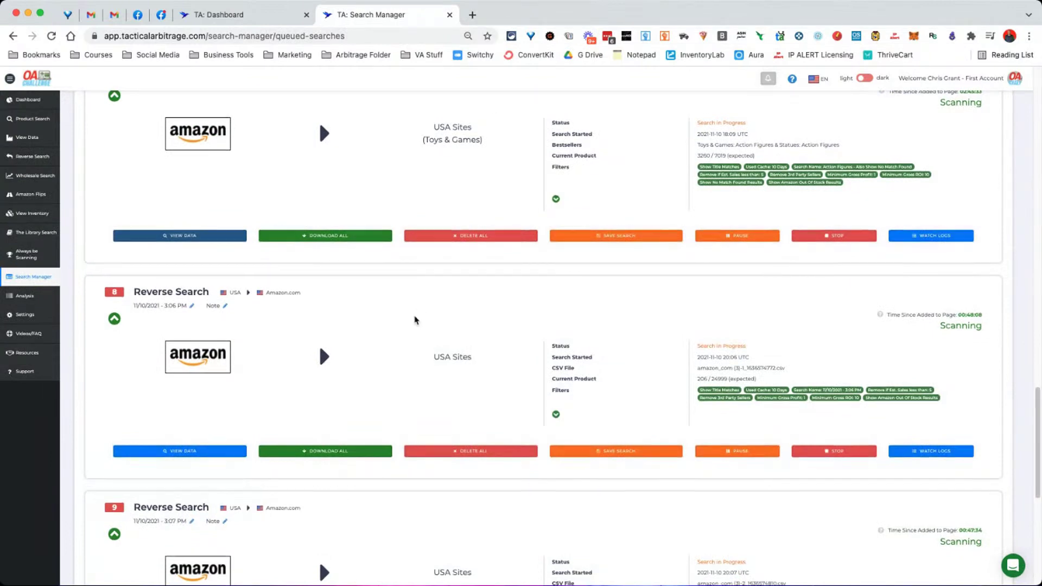
Open the Saved List of product, reverse and wholesale search data.
scroll(414, 321, "up", 20)
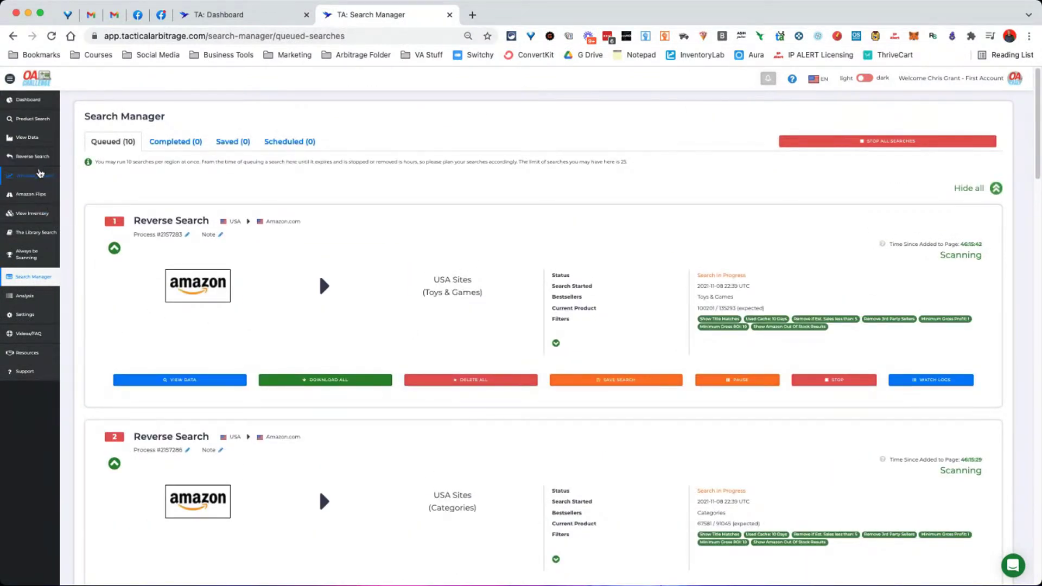
left_click(36, 214)
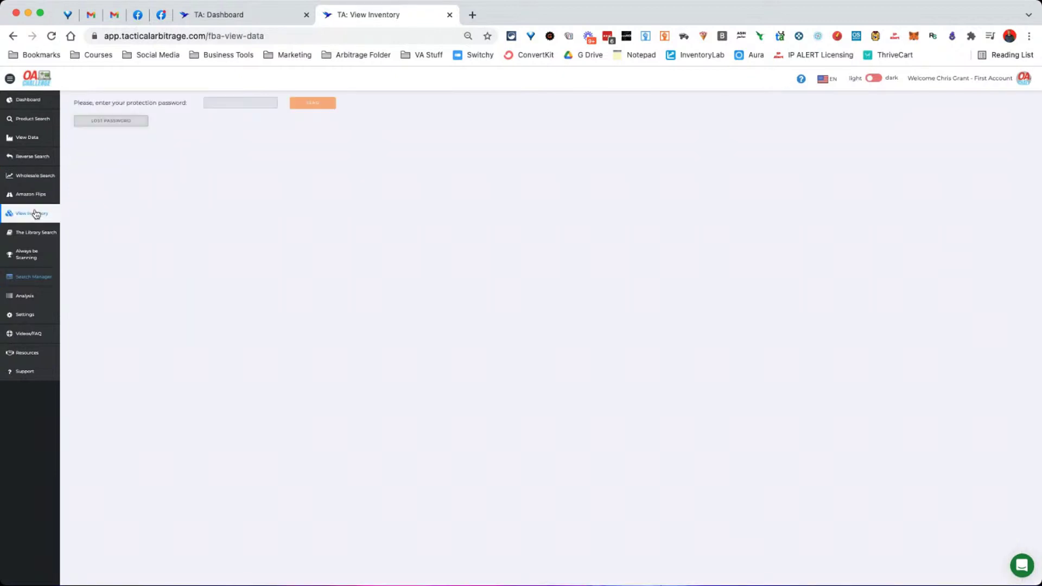
left_click(27, 138)
left_click(25, 171)
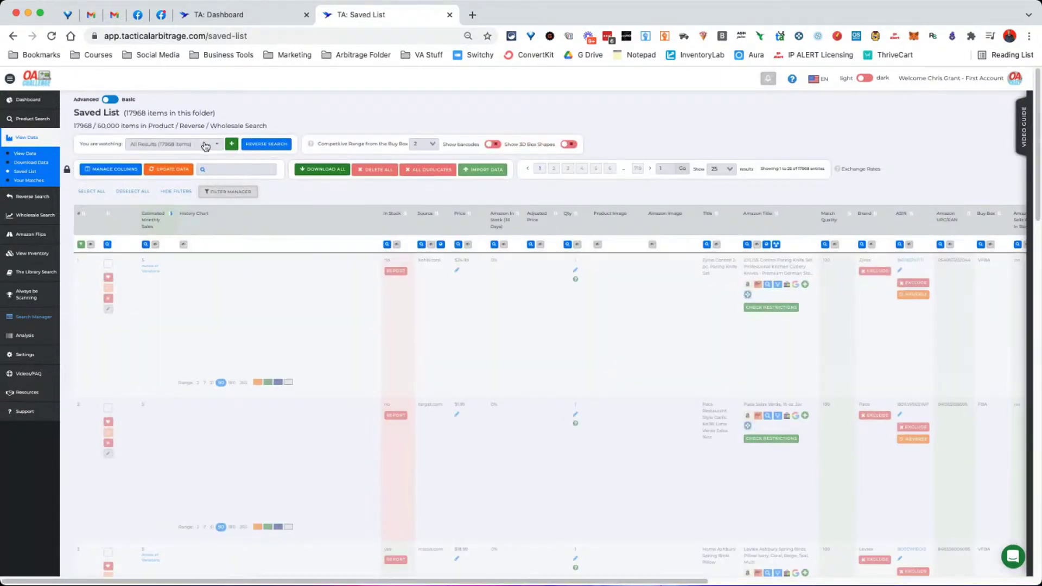
Look through the Saved List folders and show only the items in Main Folder - Reverse.
left_click(205, 147)
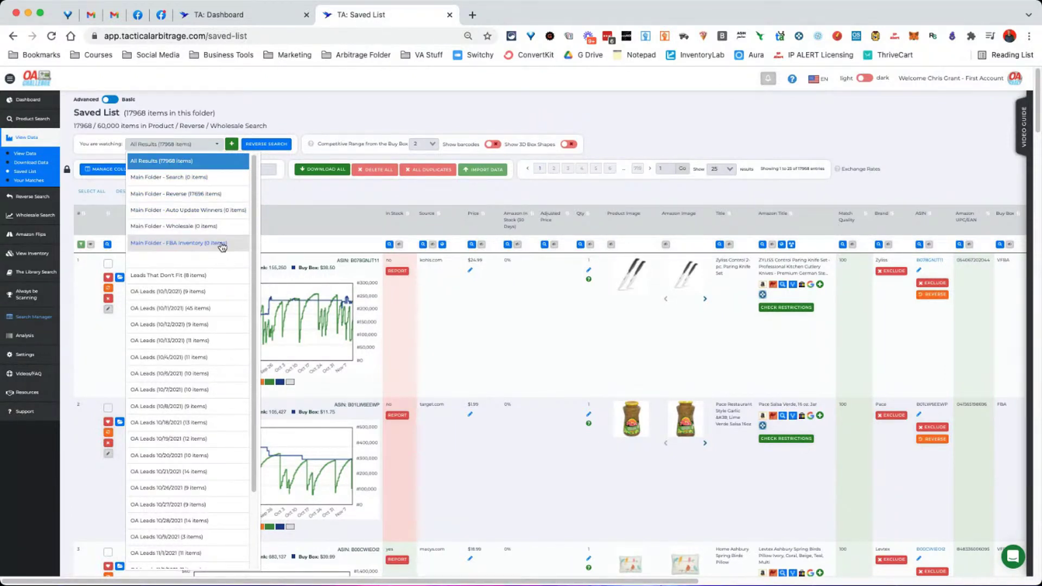
scroll(219, 242, "down", 4)
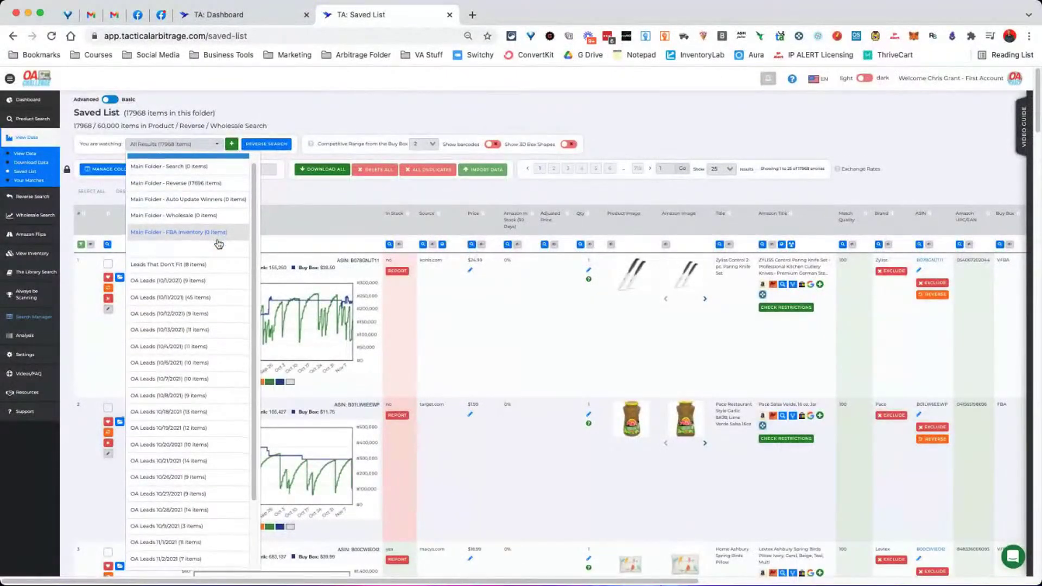
scroll(228, 395, "up", 4)
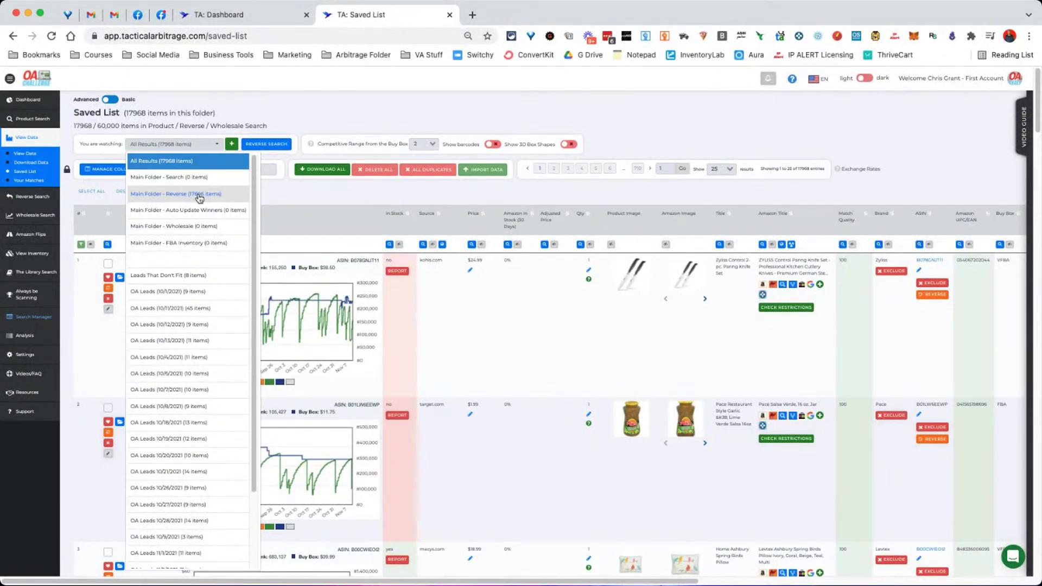
left_click(201, 197)
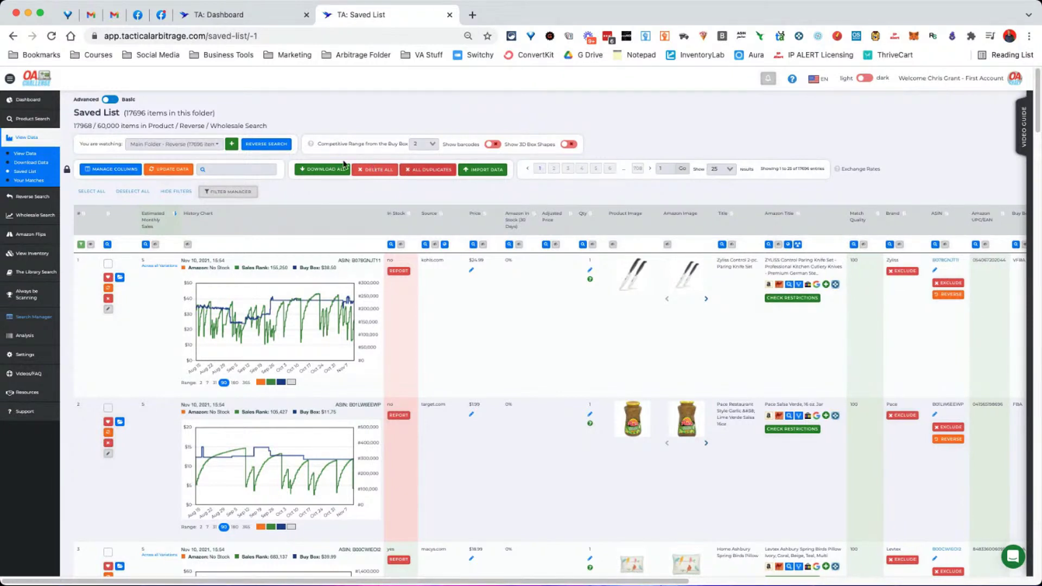
Review the dated OA Leads folders and set the Saved List back to All Results.
left_click(218, 146)
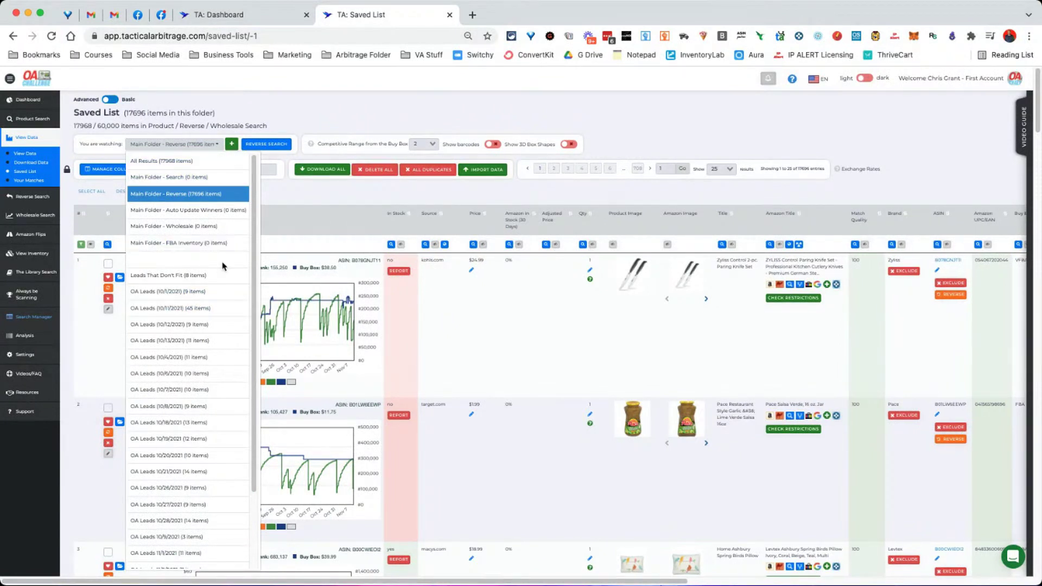
scroll(235, 421, "down", 1)
scroll(235, 421, "down", 3)
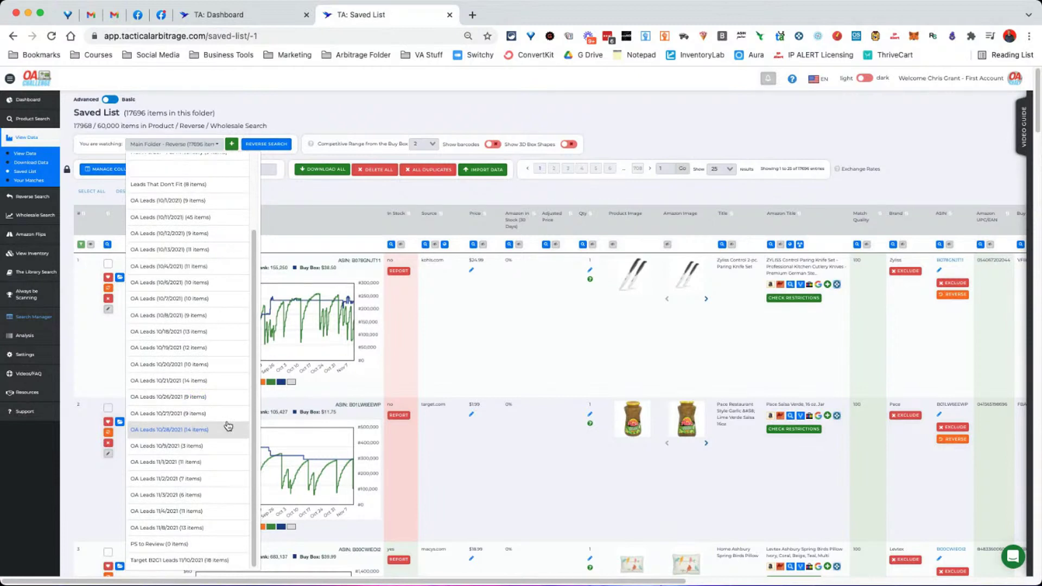
scroll(228, 426, "up", 3)
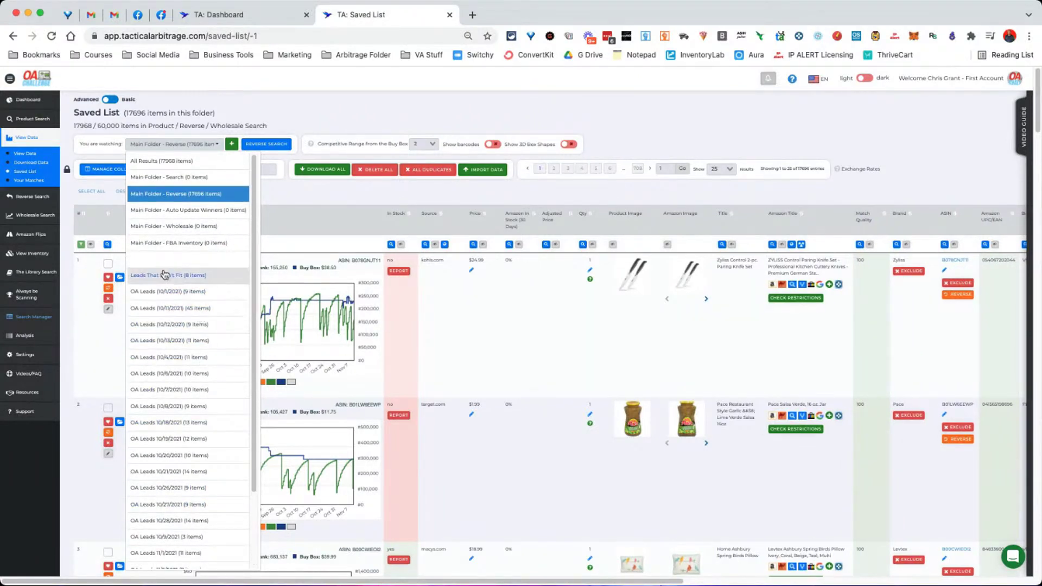
left_click(208, 163)
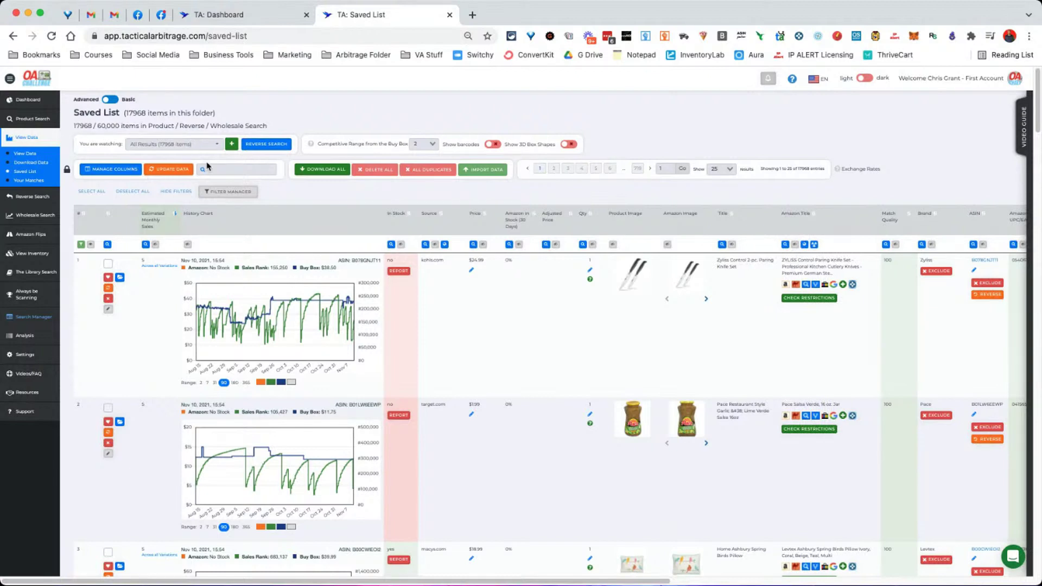
Filter the Saved List with the saved filter style Q4 Leads.
left_click(234, 194)
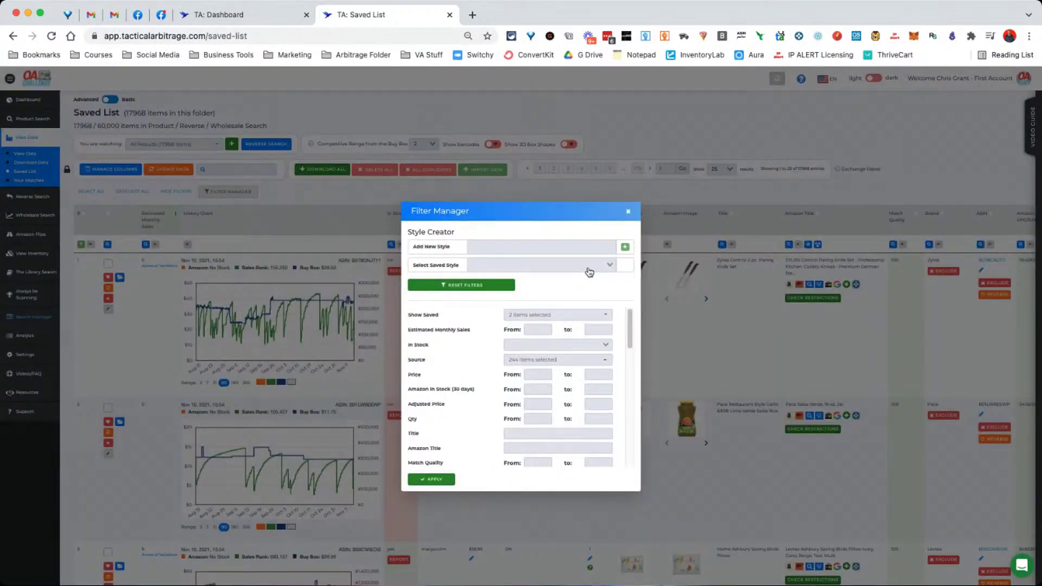
left_click(590, 270)
left_click(499, 300)
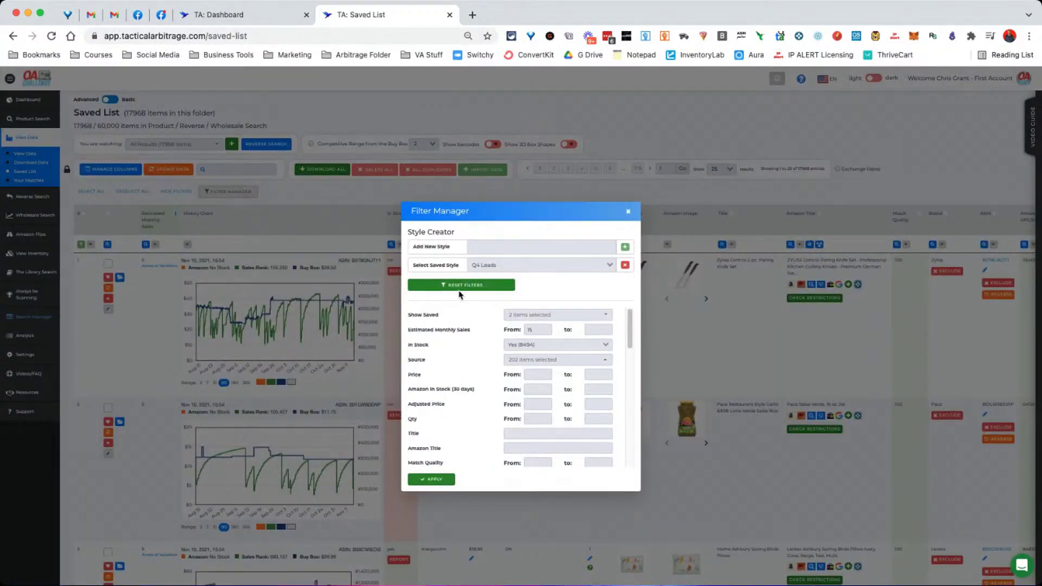
left_click(432, 480)
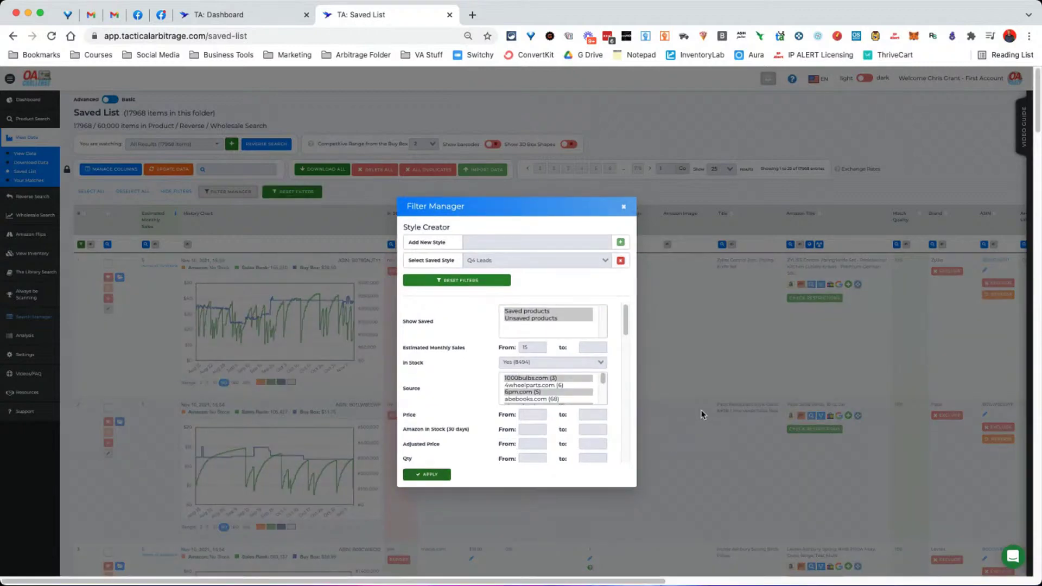